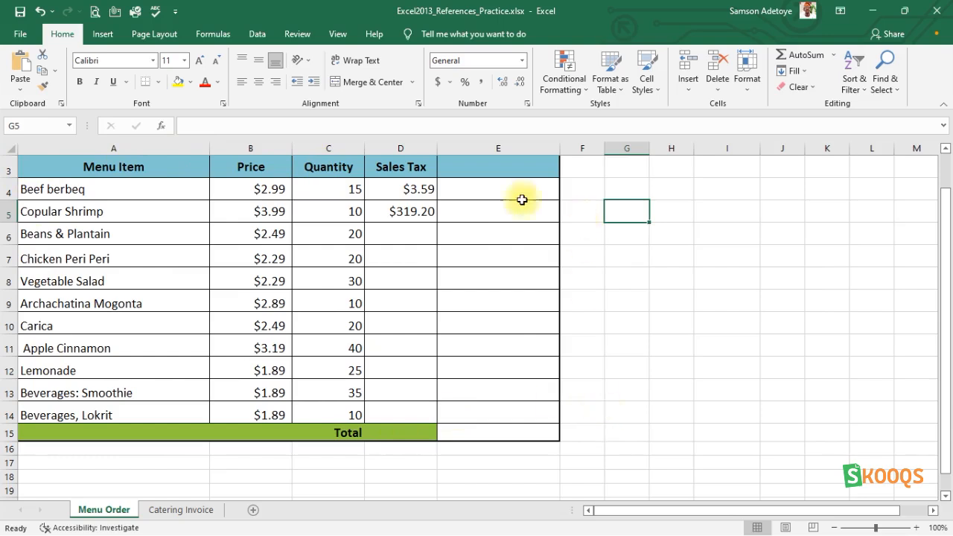
Format the range A3:E15 as a table with headers, using the black style from the first row of the Dark group.
scroll(381, 180, "up", 1)
scroll(380, 180, "down", 1)
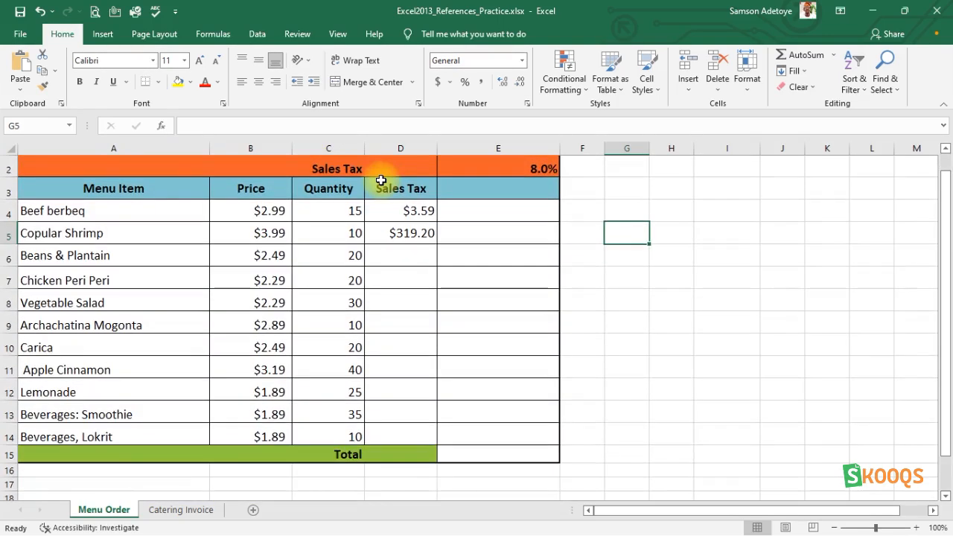
left_click(20, 179)
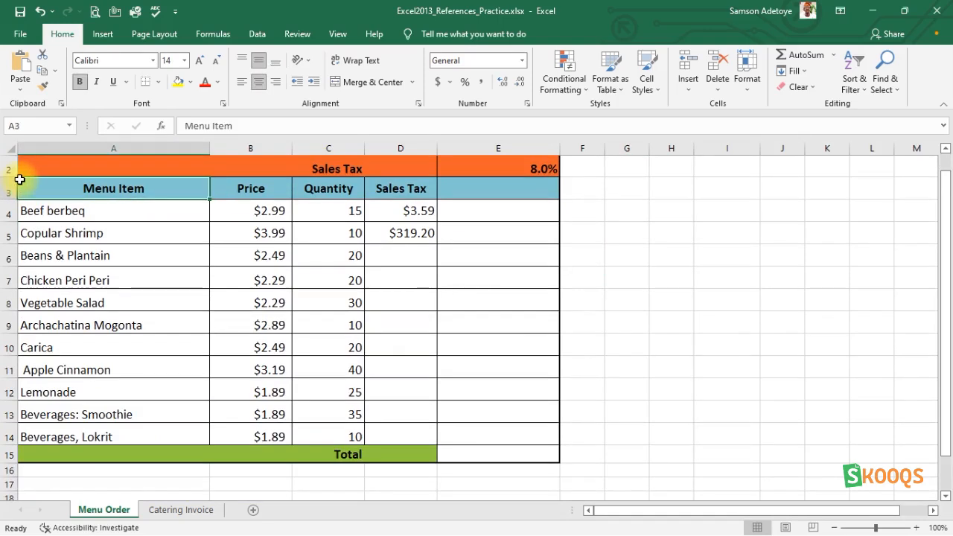
key("shift+Right")
key("shift+Right")
key("shift+Right")
key("shift+Right")
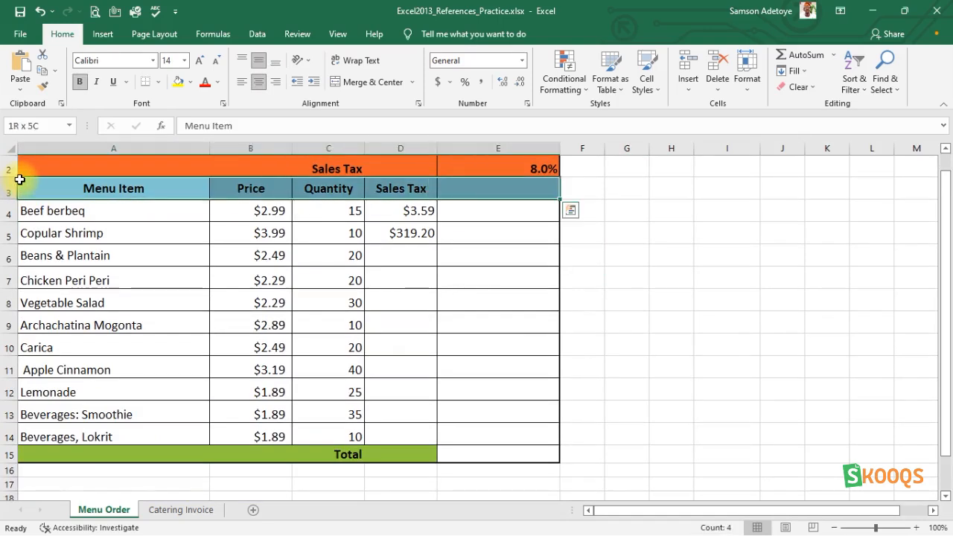
key("shift+Down")
key("shift+Down")
key("shift+Down")
key("shift+Down")
key("shift+Down")
key("shift+Down")
key("shift+Down")
key("shift+Down")
key("shift+Down")
key("shift+Down")
key("shift+Down")
key("shift+Down")
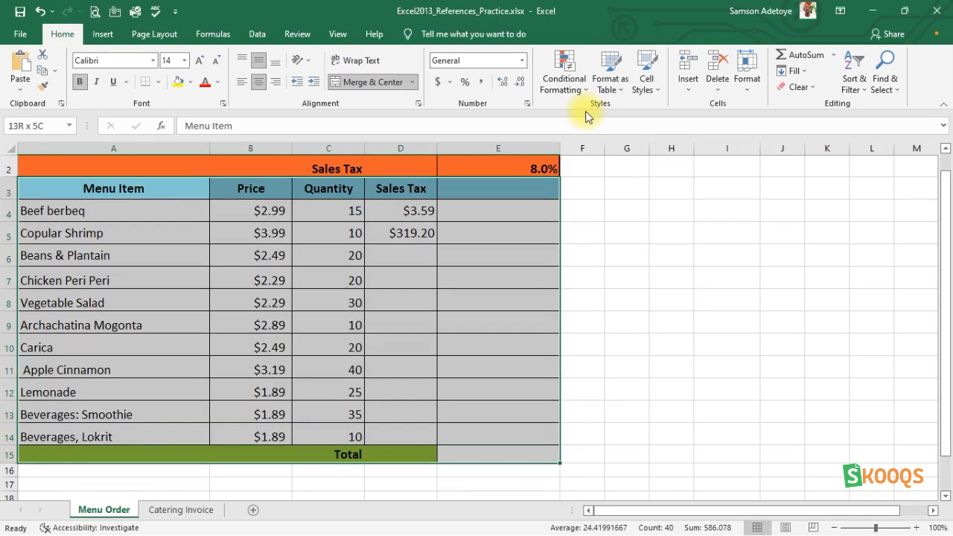
left_click(617, 89)
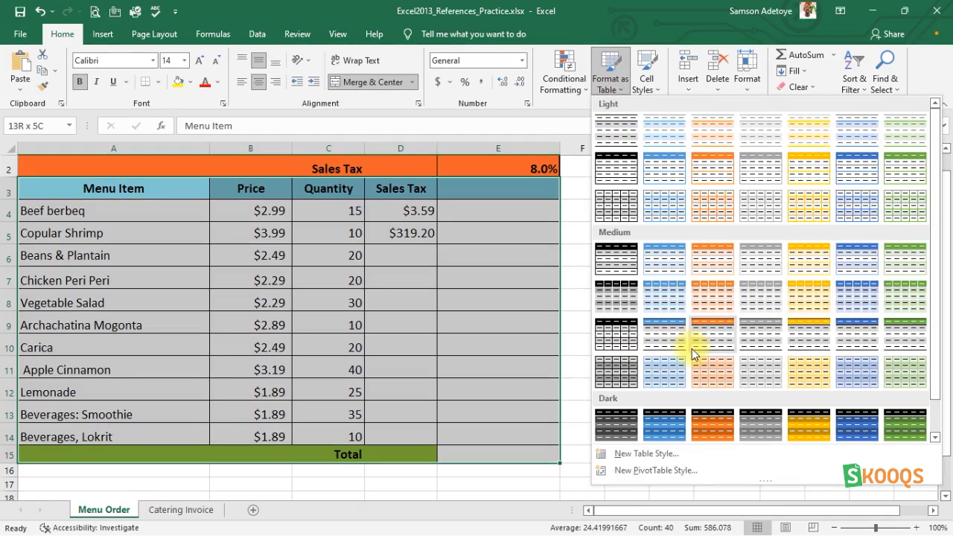
left_click(617, 424)
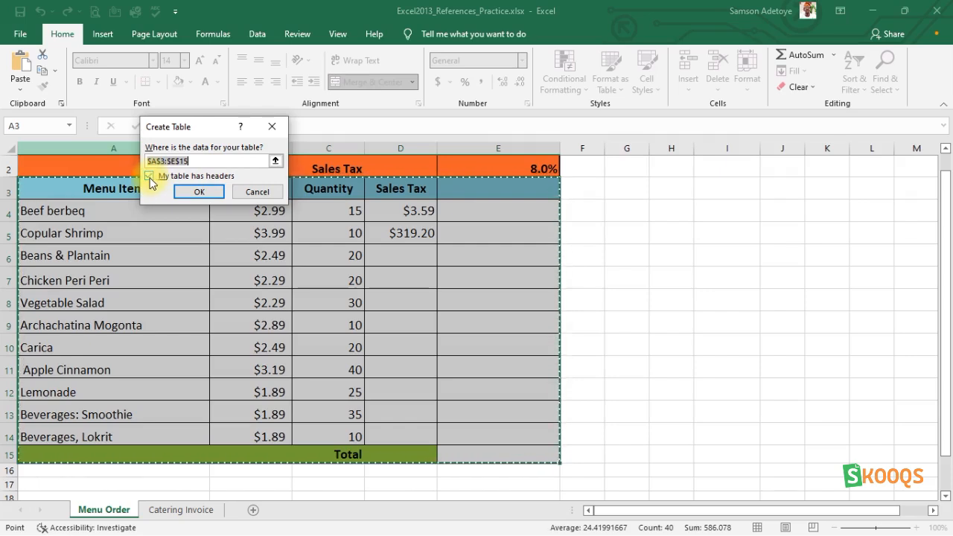
left_click(198, 192)
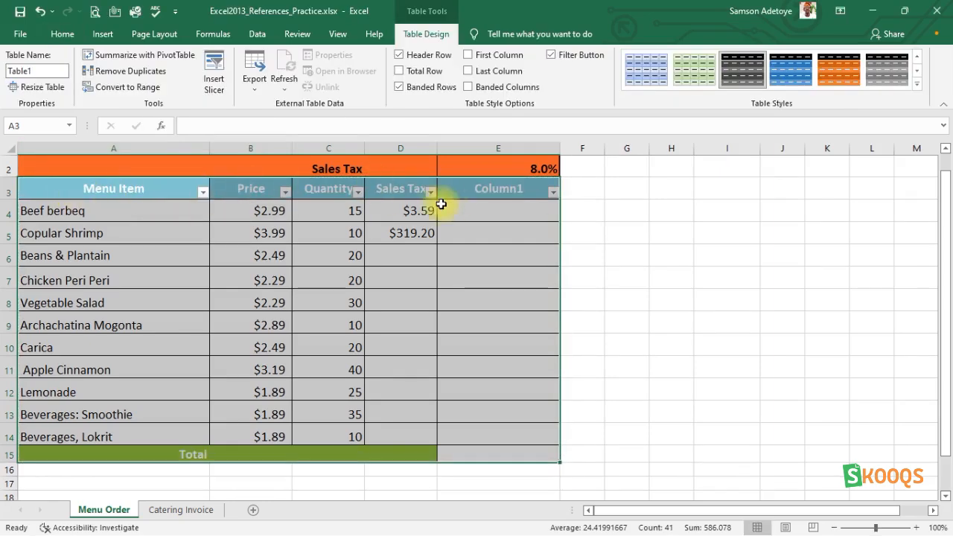
Try an orange table style with banded rows on the menu table.
left_click(698, 76)
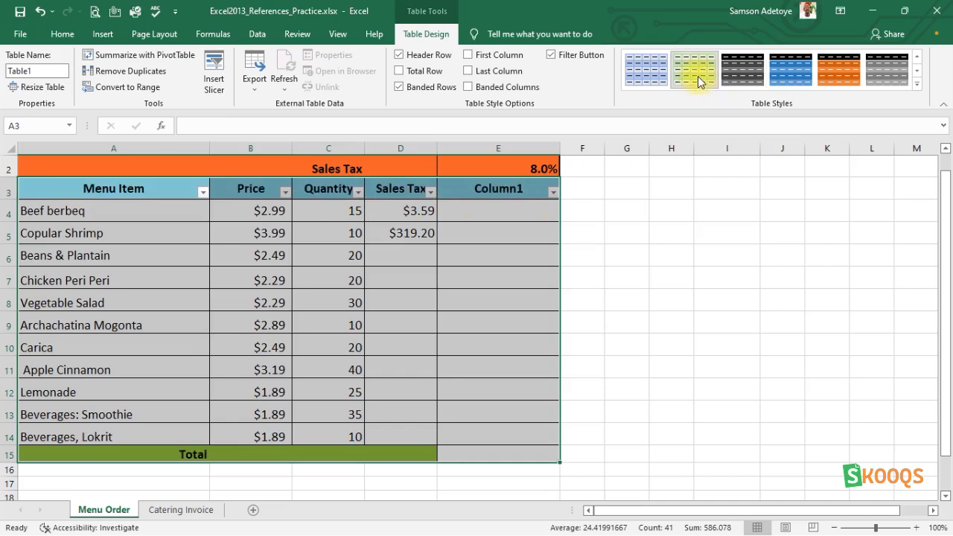
left_click(848, 64)
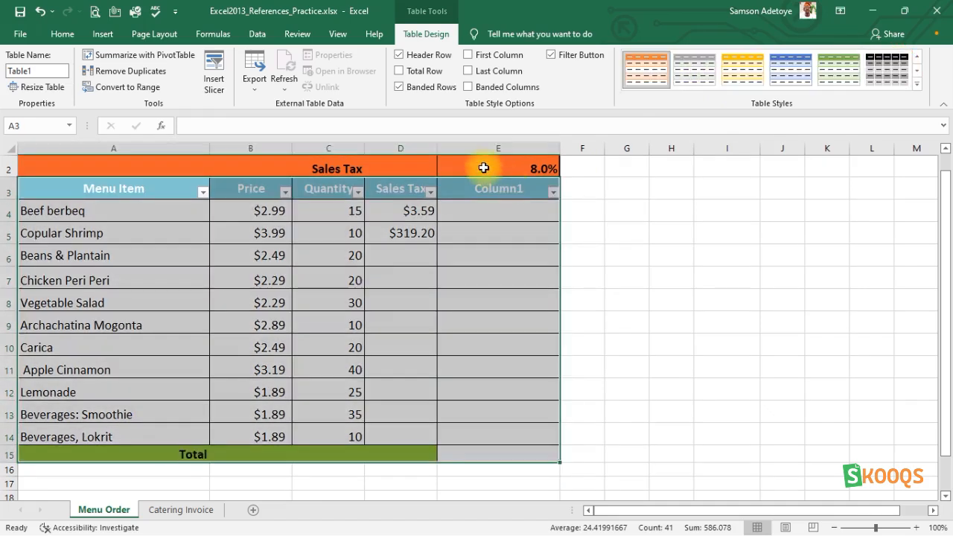
left_click(492, 171)
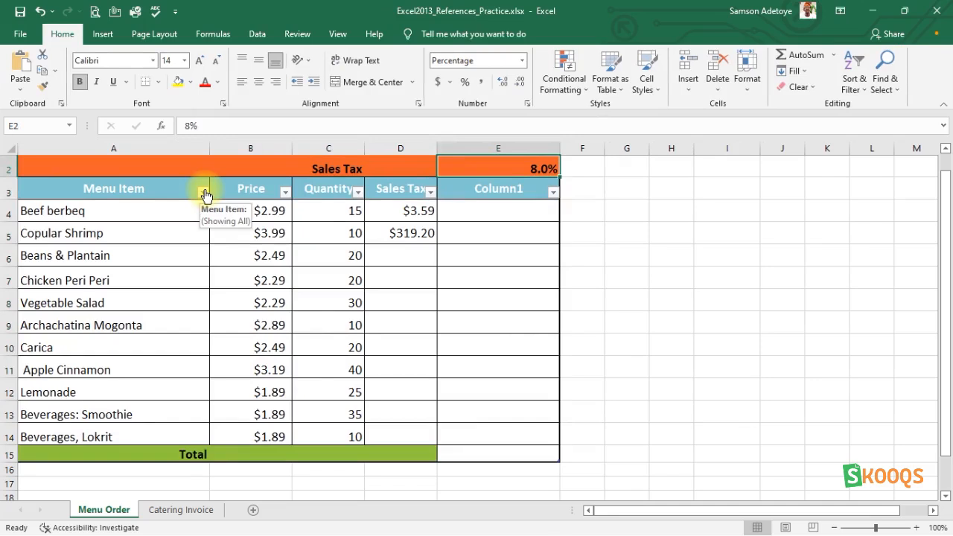
Examine the sort and filter options in the Price, Quantity, Sales Tax and Column1 header lists.
left_click(285, 192)
left_click(317, 190)
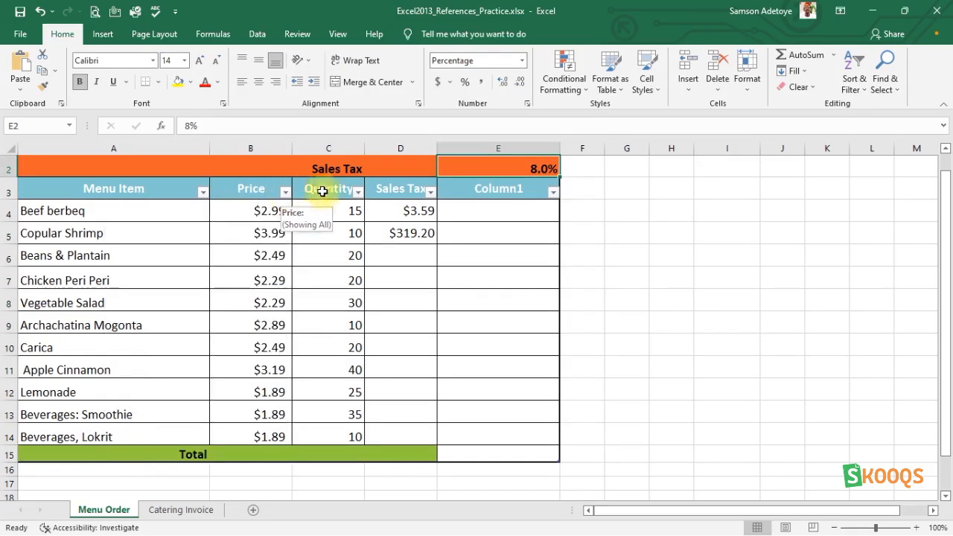
left_click(358, 192)
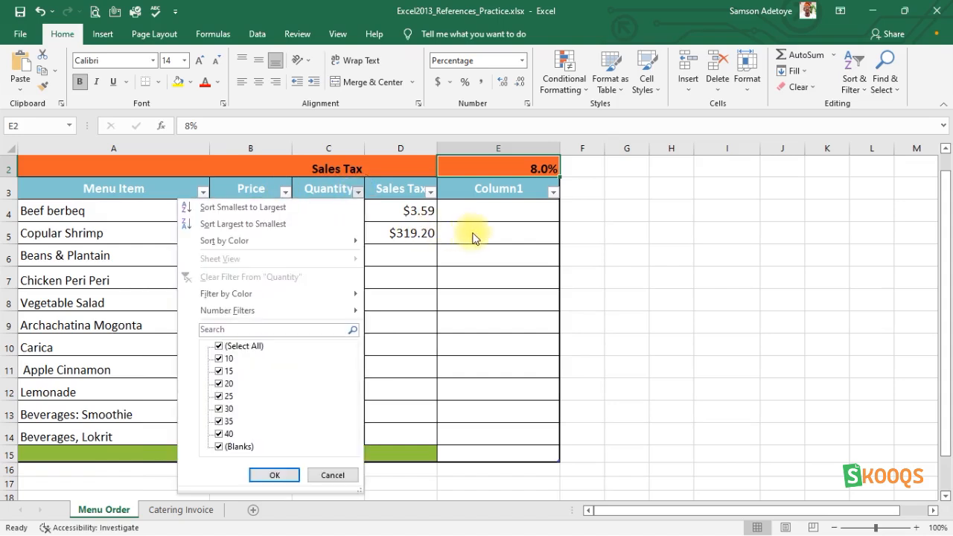
left_click(422, 197)
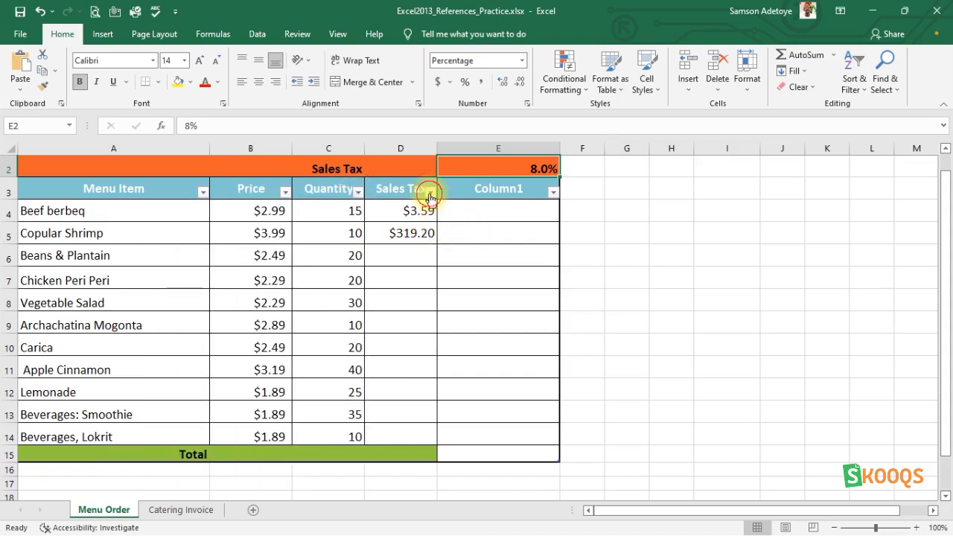
left_click(552, 192)
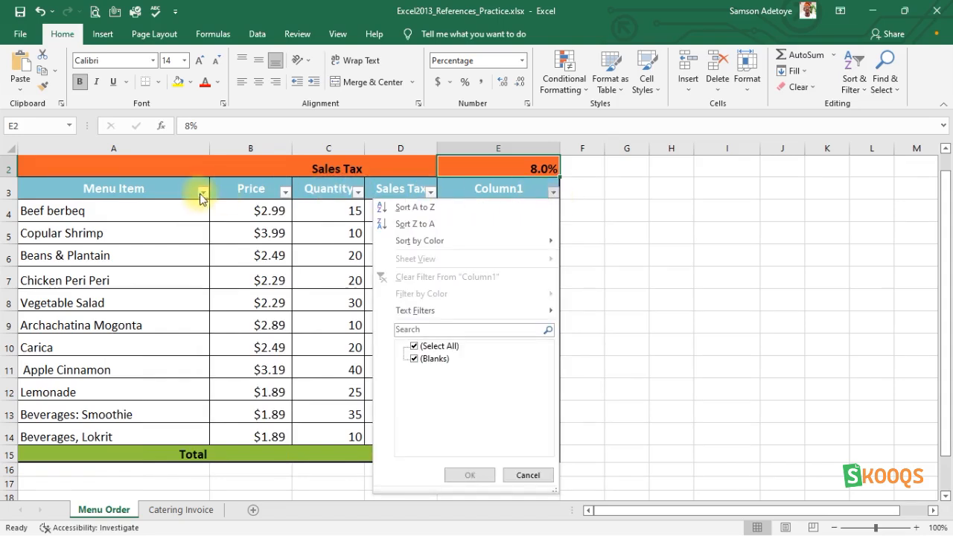
left_click(78, 193)
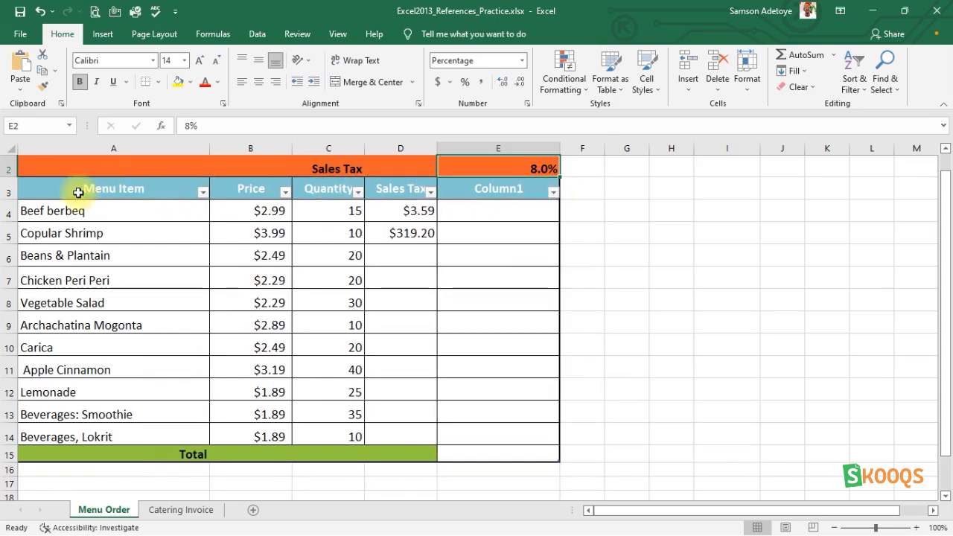
Try filling the Sales Tax header across to column G, and undo the fill.
left_click(418, 186)
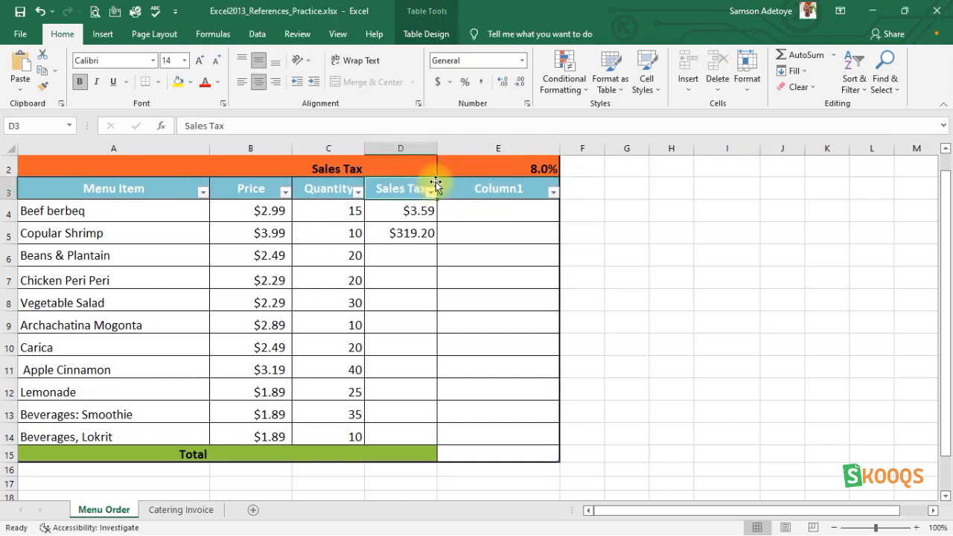
left_click_drag(437, 198, 627, 196)
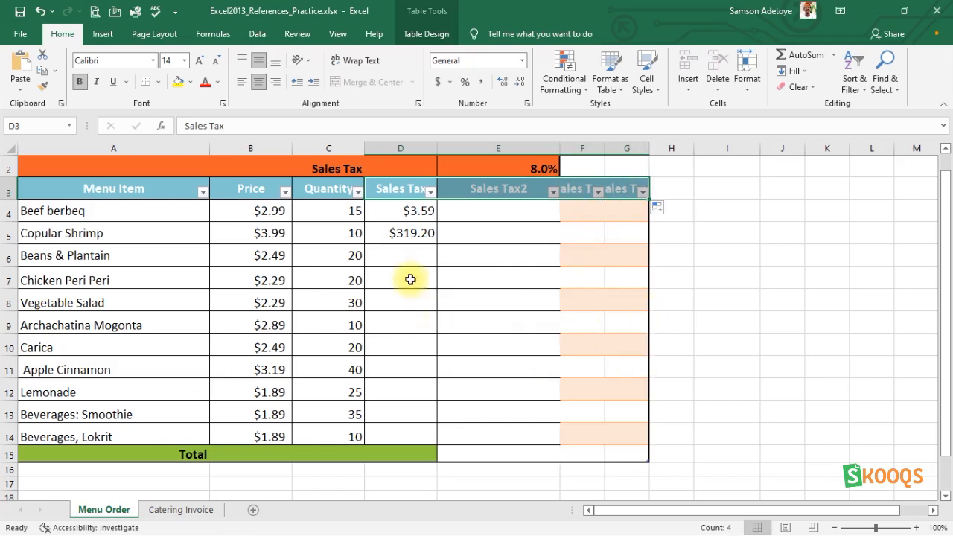
key("ctrl+z")
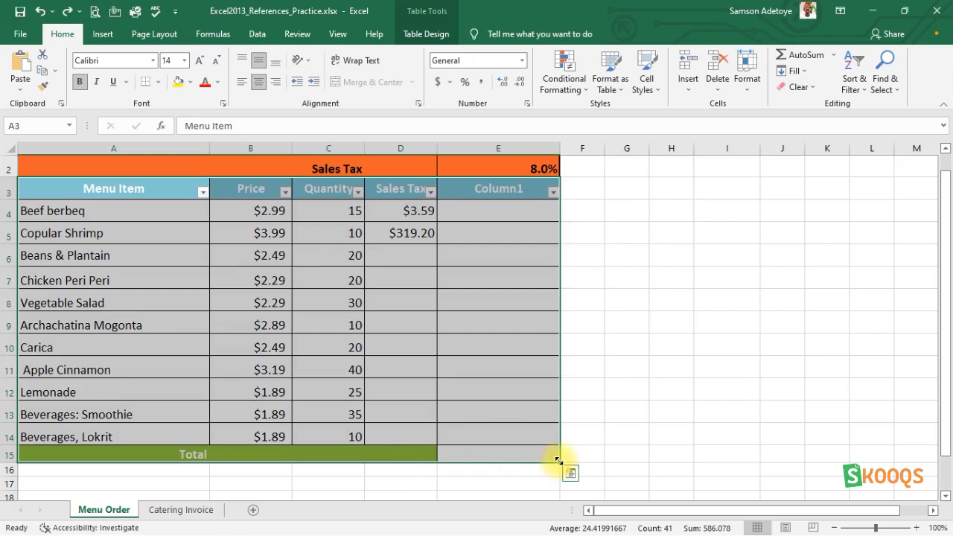
Extend the table by filling A3:E15 across through column H, and widen the added columns to fit their contents.
left_click_drag(558, 459, 659, 462)
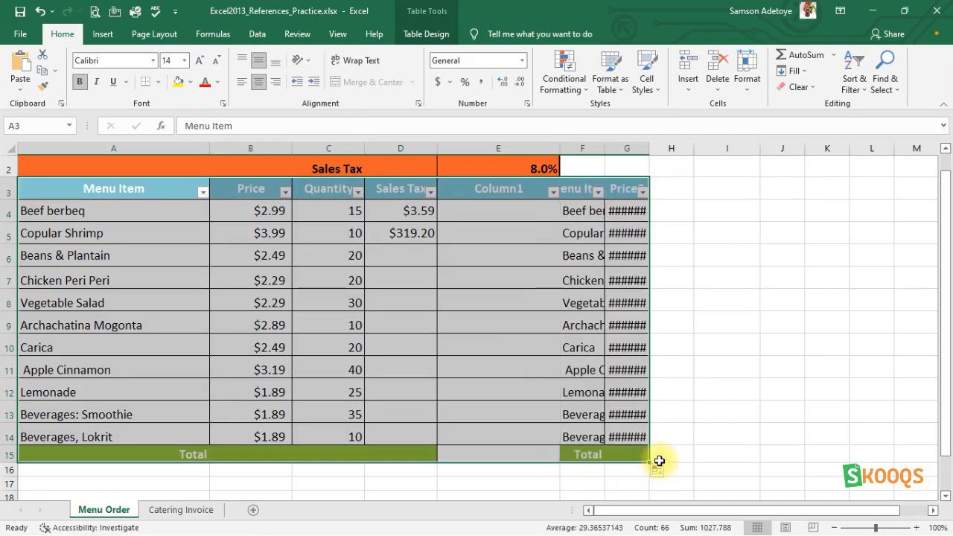
left_click_drag(652, 463, 689, 457)
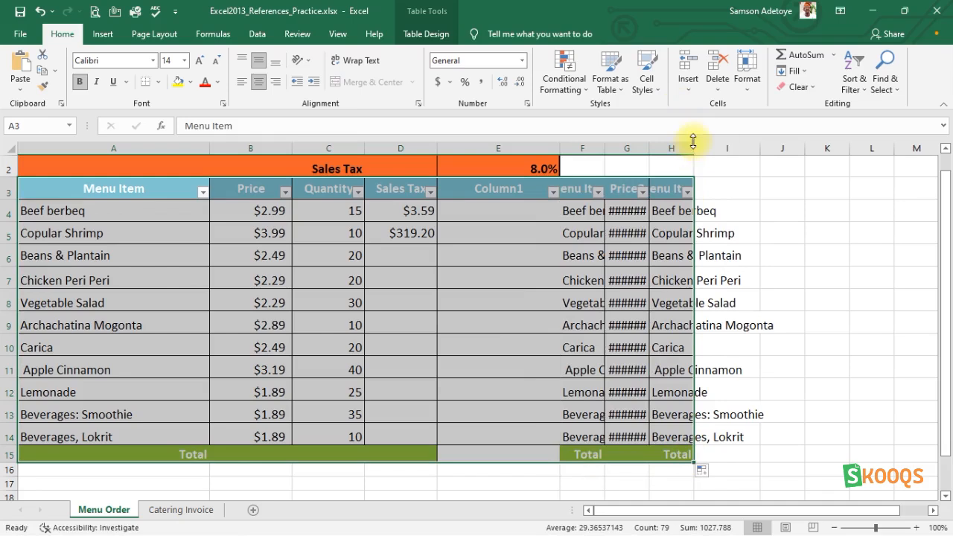
double_click(604, 148)
left_click_drag(734, 149, 902, 157)
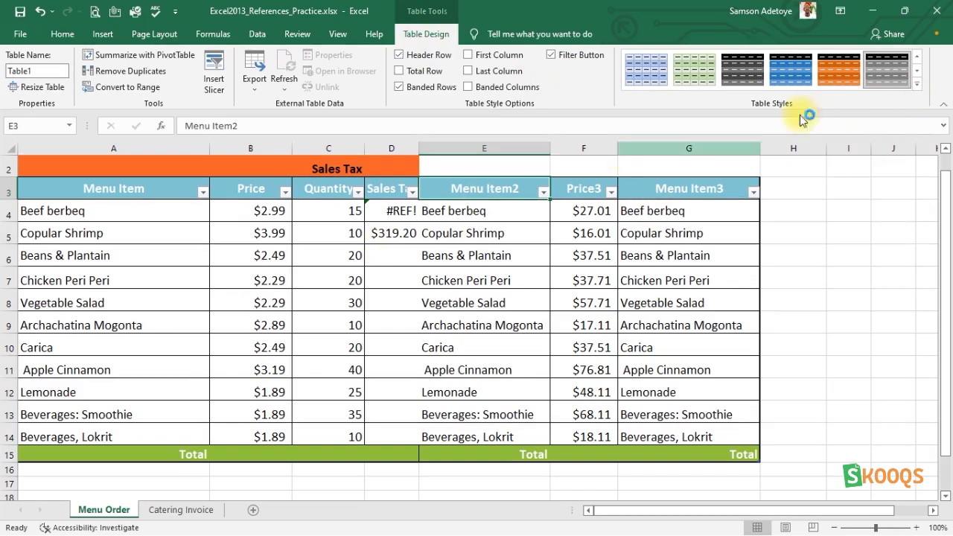
Turn on the Last Column and Total Row options for the table.
left_click(918, 88)
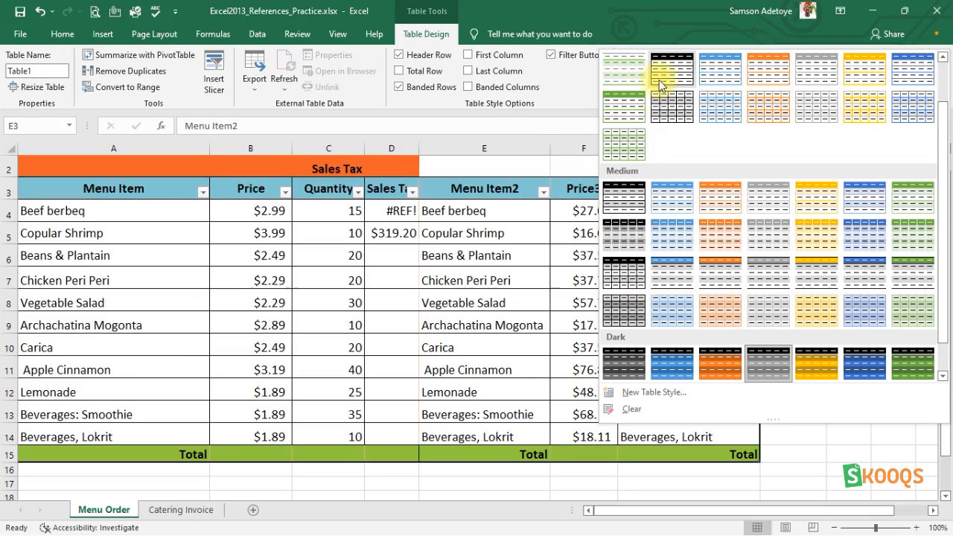
left_click(576, 87)
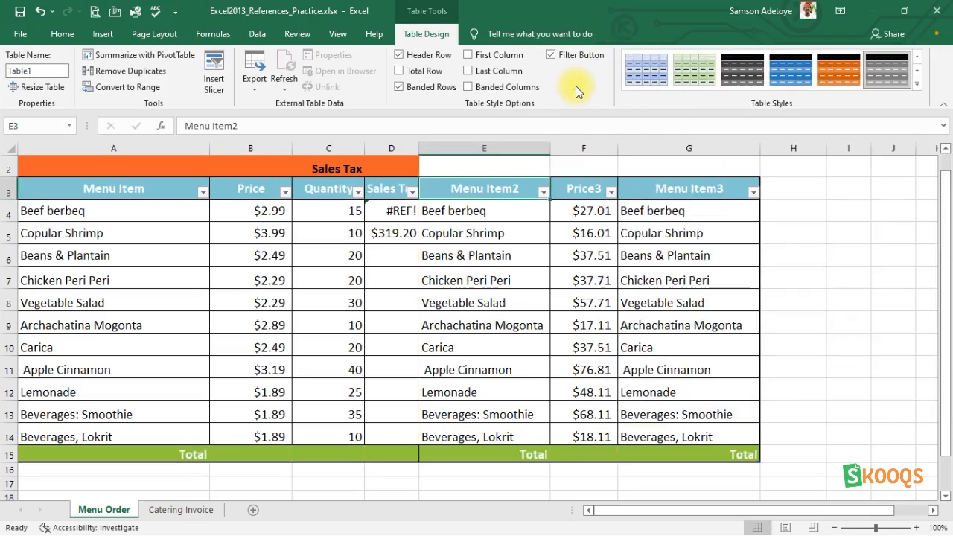
left_click(468, 71)
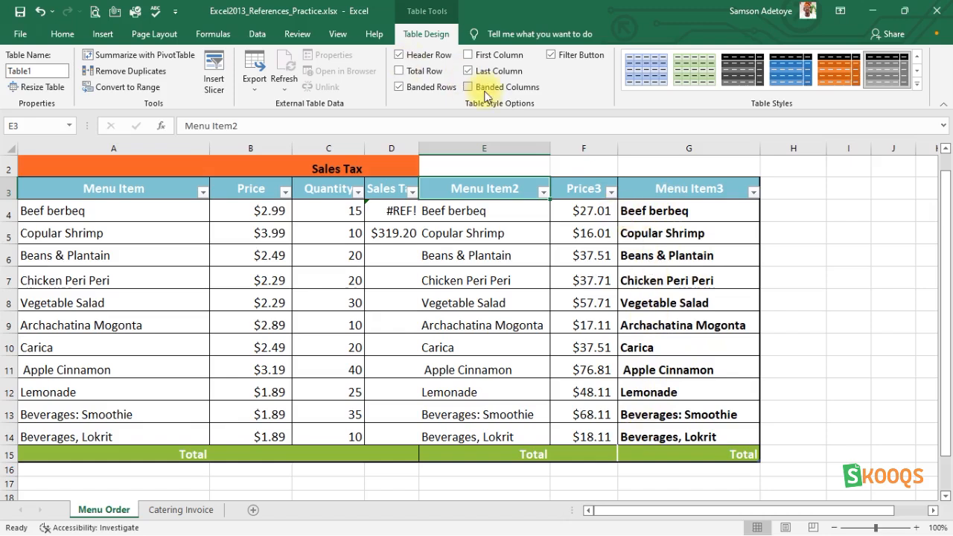
left_click(399, 72)
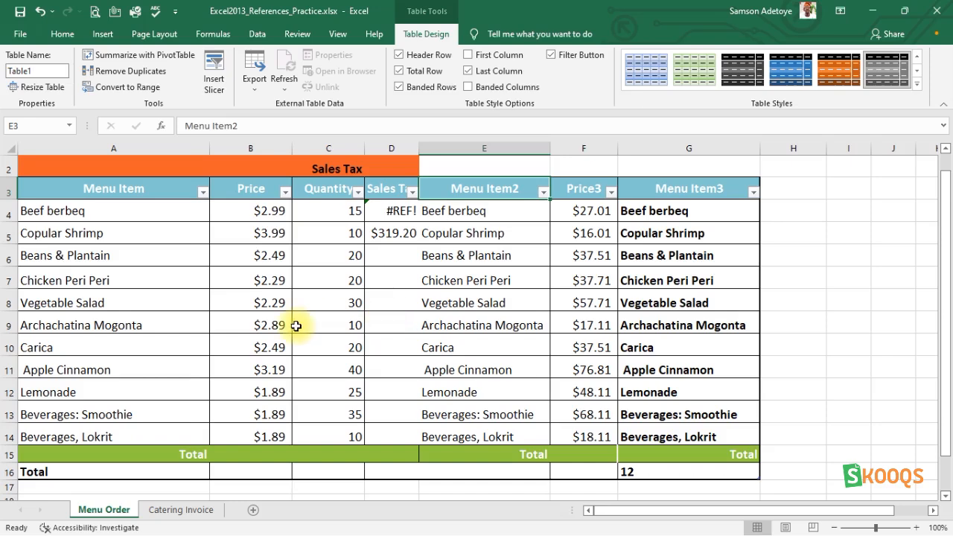
Examine the summary functions offered in the total row's Menu Item cell and the Menu Item header's filter options.
left_click(256, 328)
left_click(156, 328)
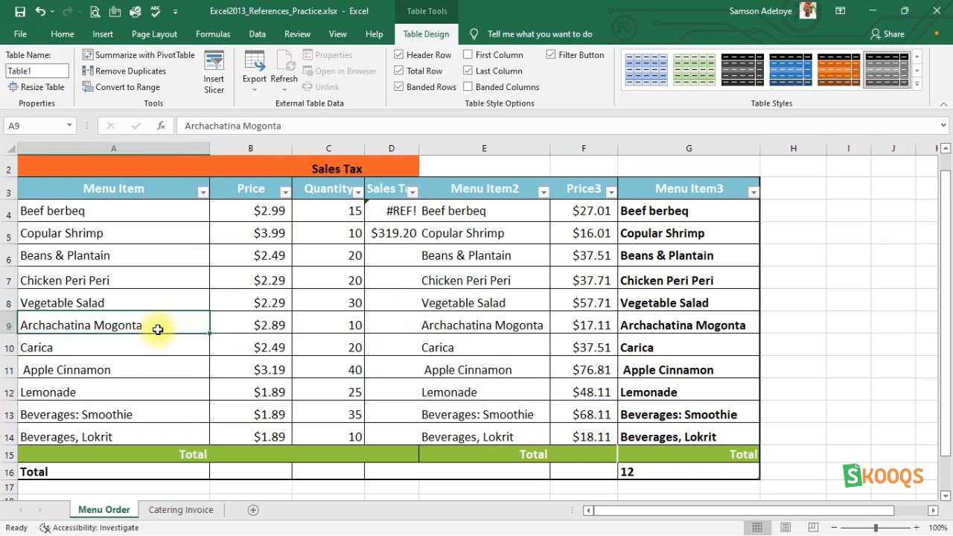
left_click(119, 345)
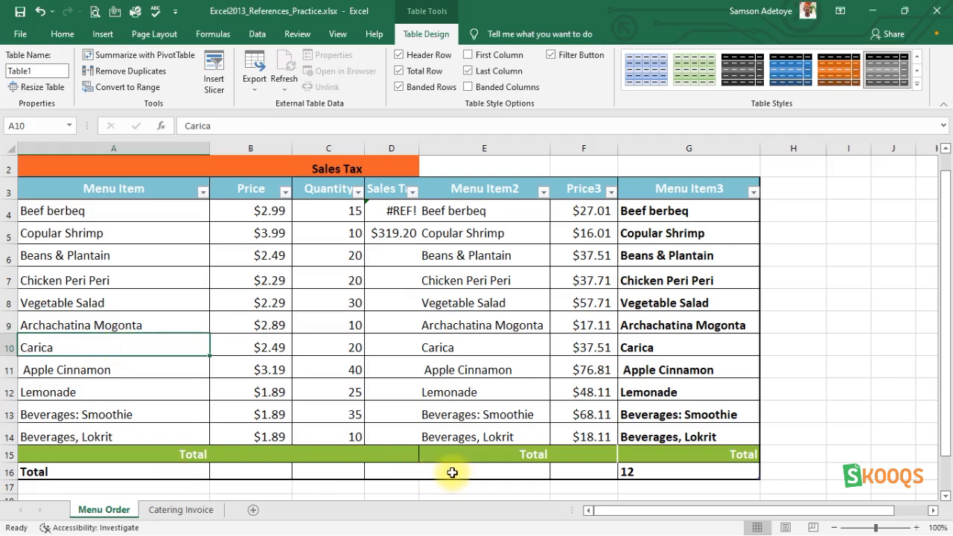
left_click(452, 473)
left_click(600, 469)
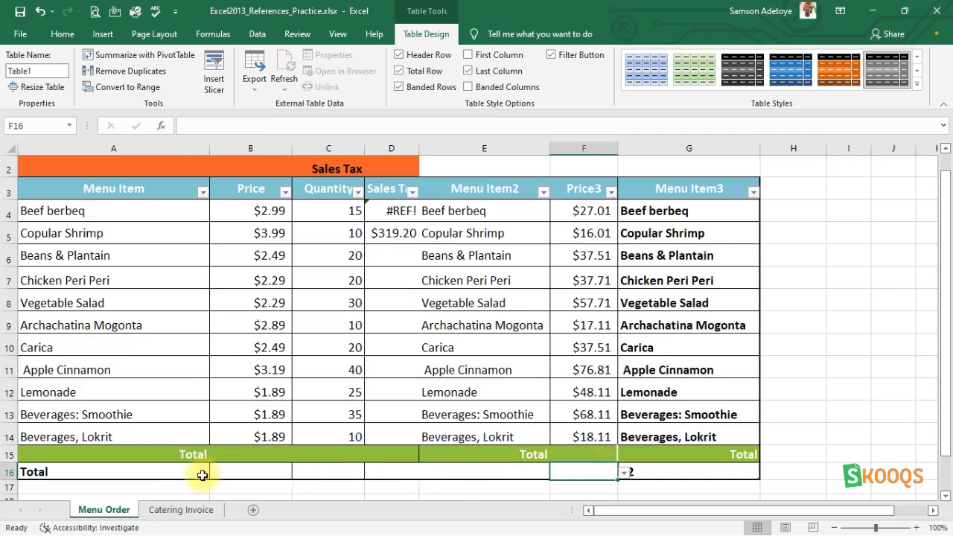
left_click(166, 476)
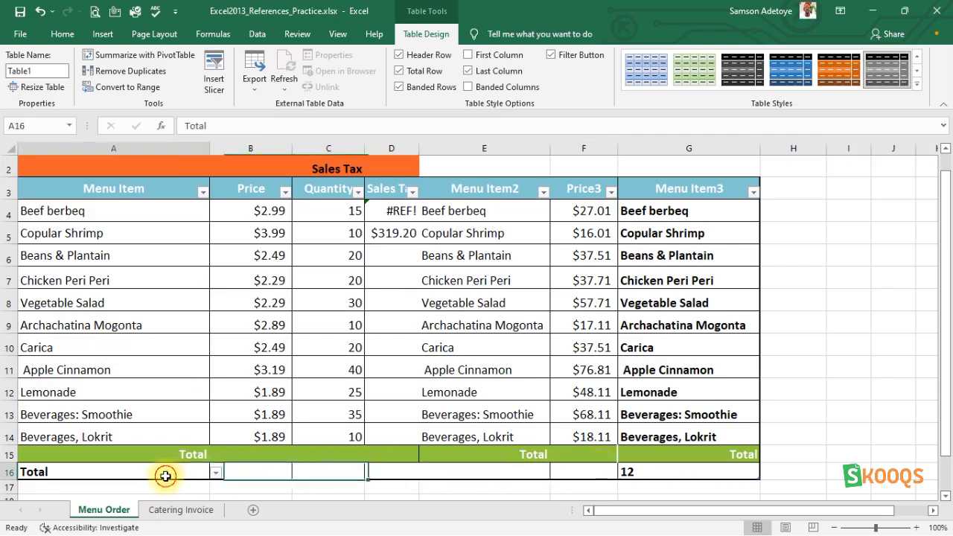
left_click(217, 474)
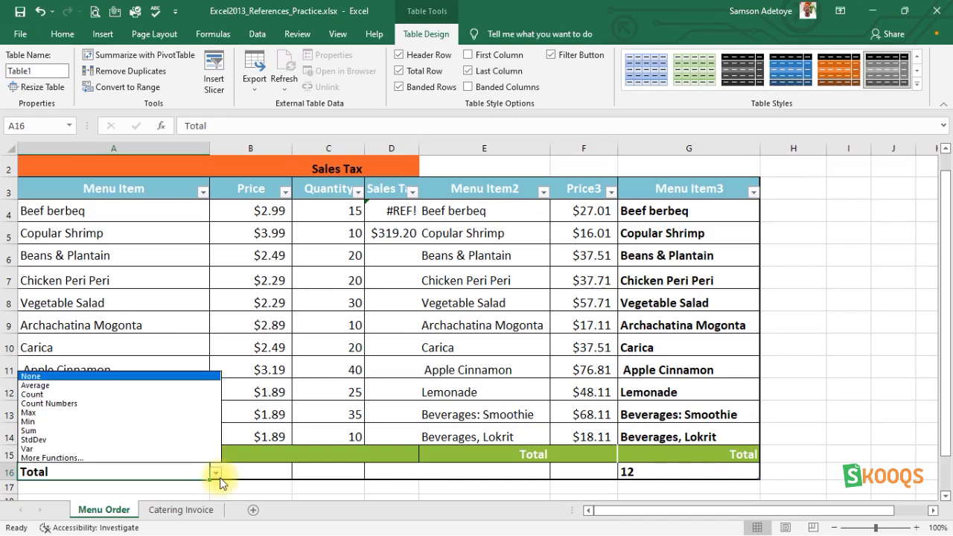
key("Escape")
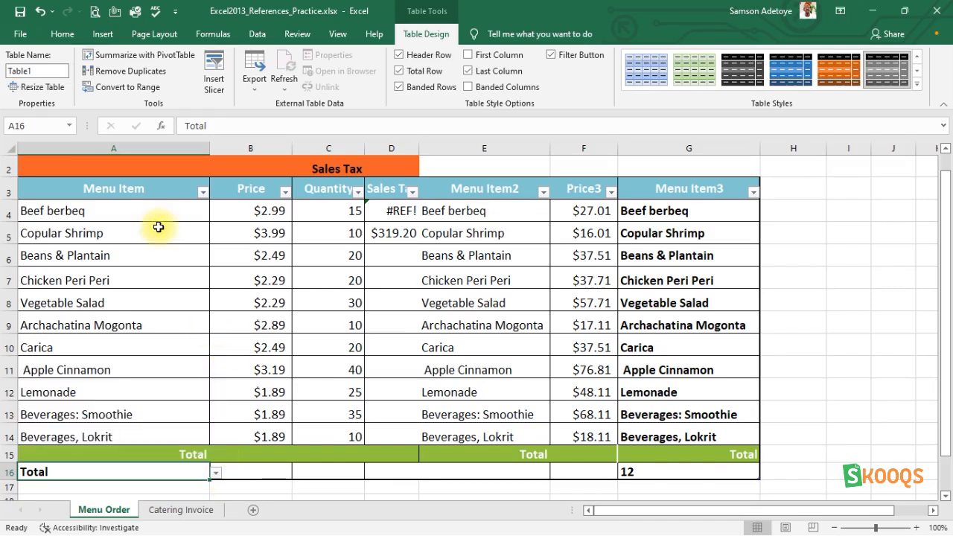
left_click(203, 196)
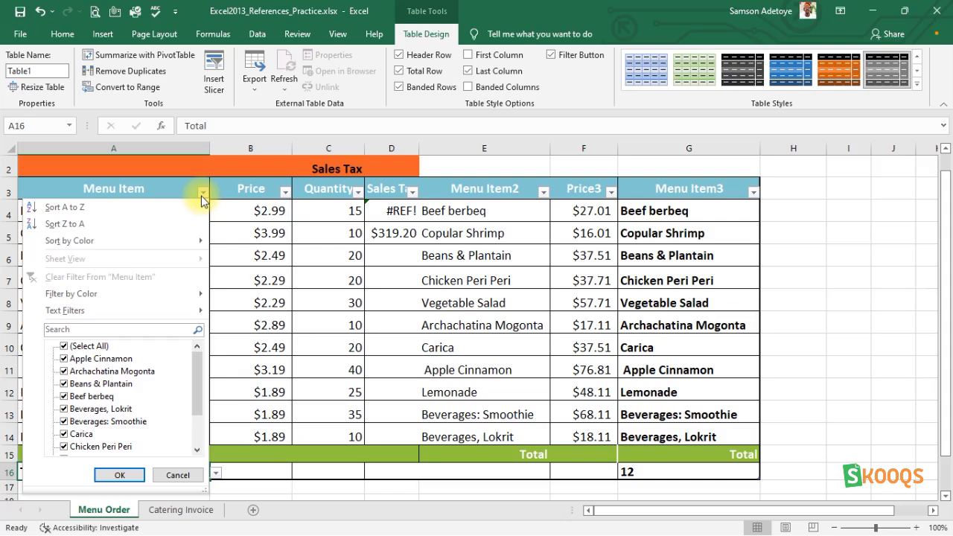
left_click(452, 259)
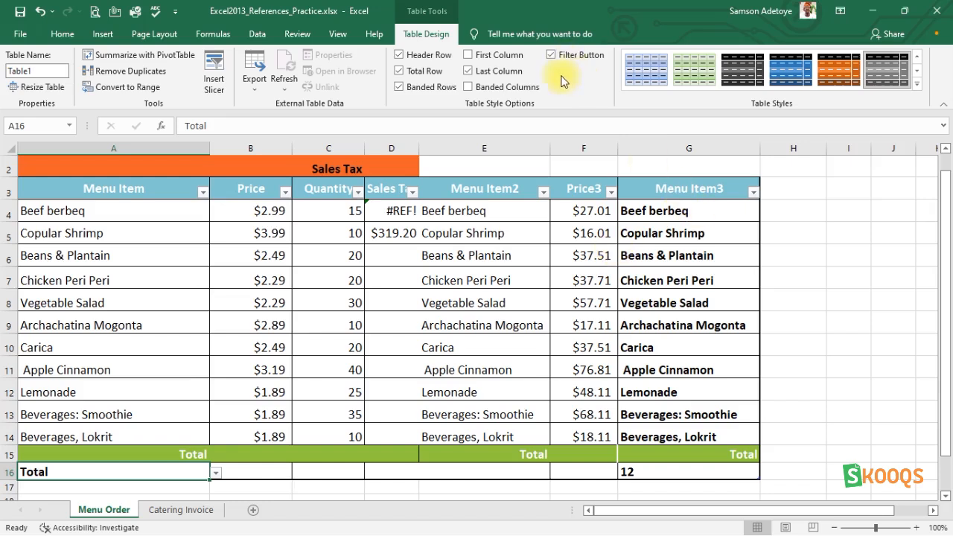
Convert the table back to a normal range and confirm the conversion.
left_click(129, 90)
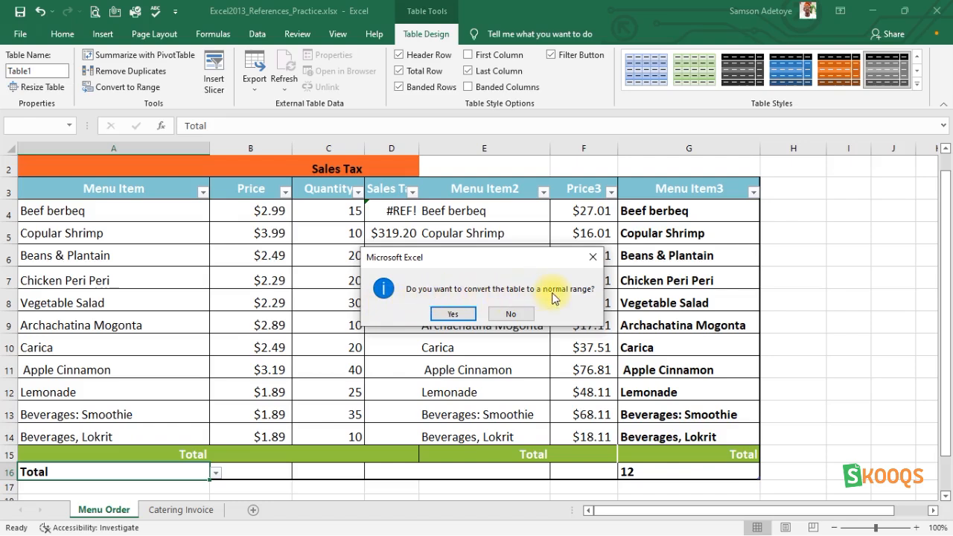
left_click(462, 319)
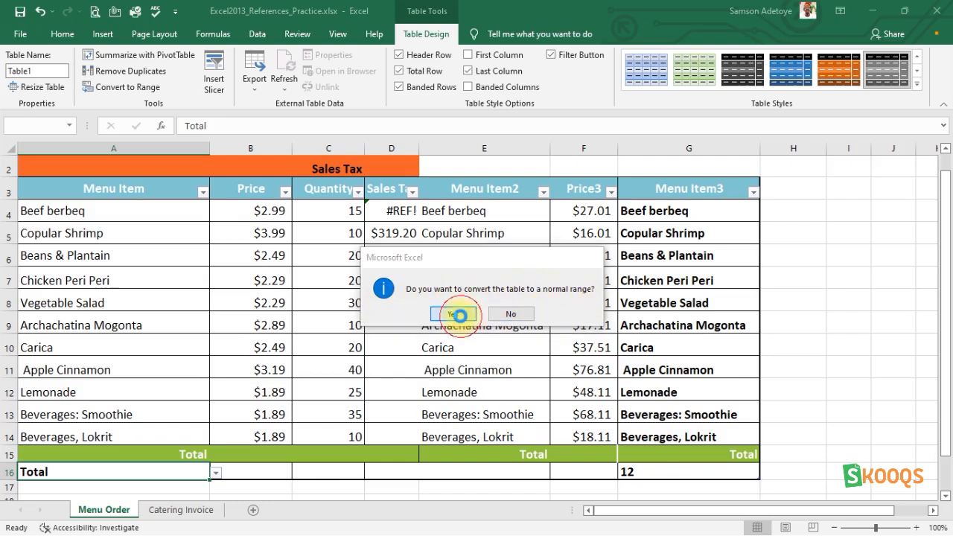